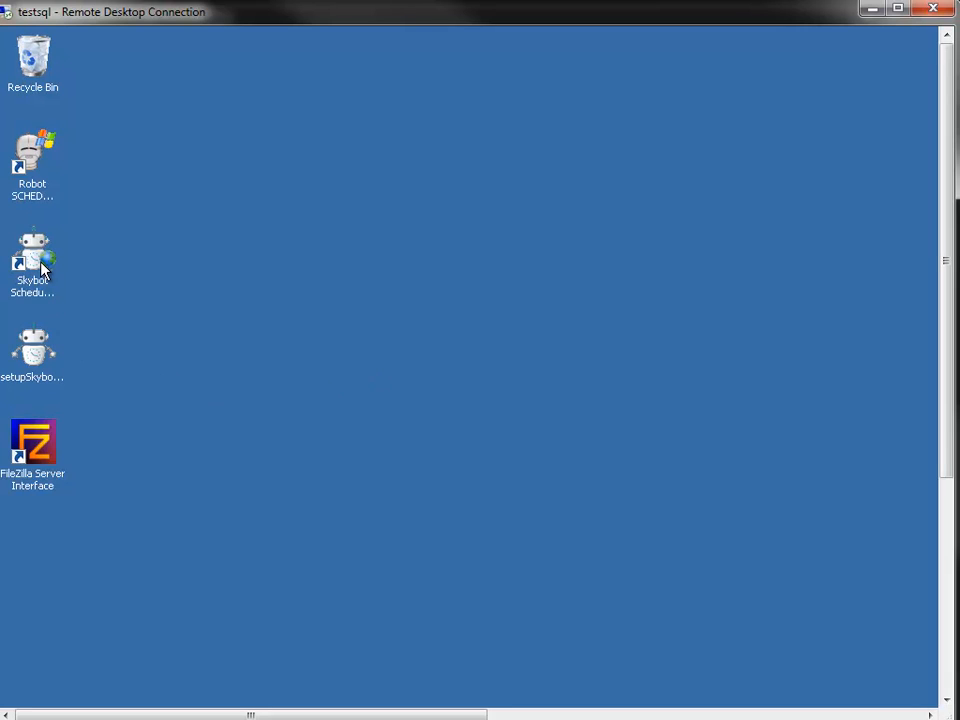
- Run setupSkybotScheduler.exe from the remote desktop and start the installation without desktop or Quick Launch shortcuts
double_click(30, 355)
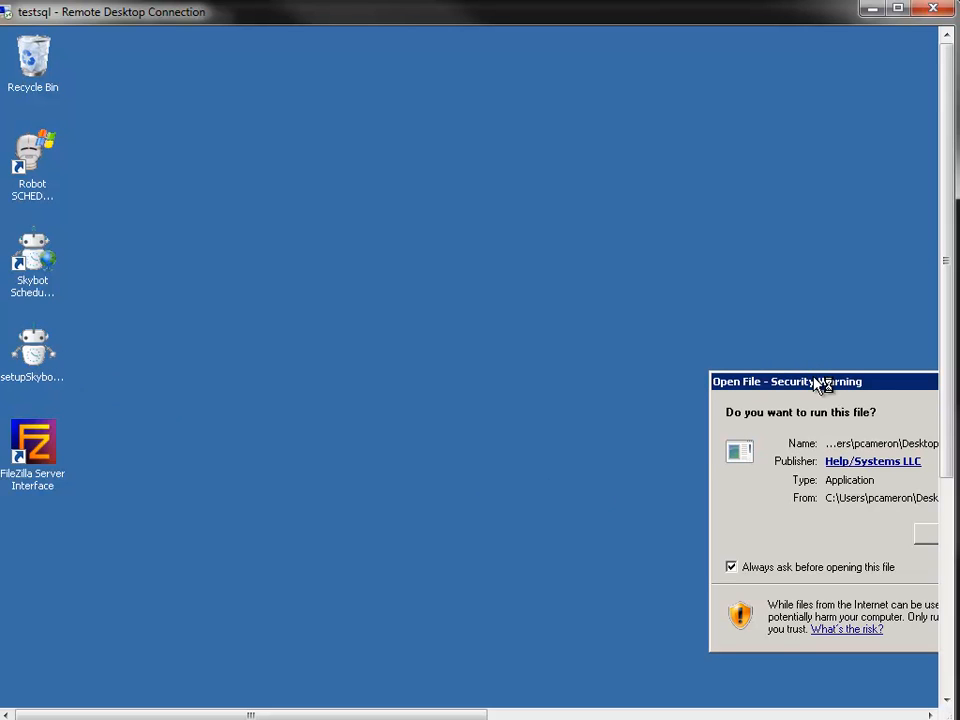
drag(823, 386, 593, 348)
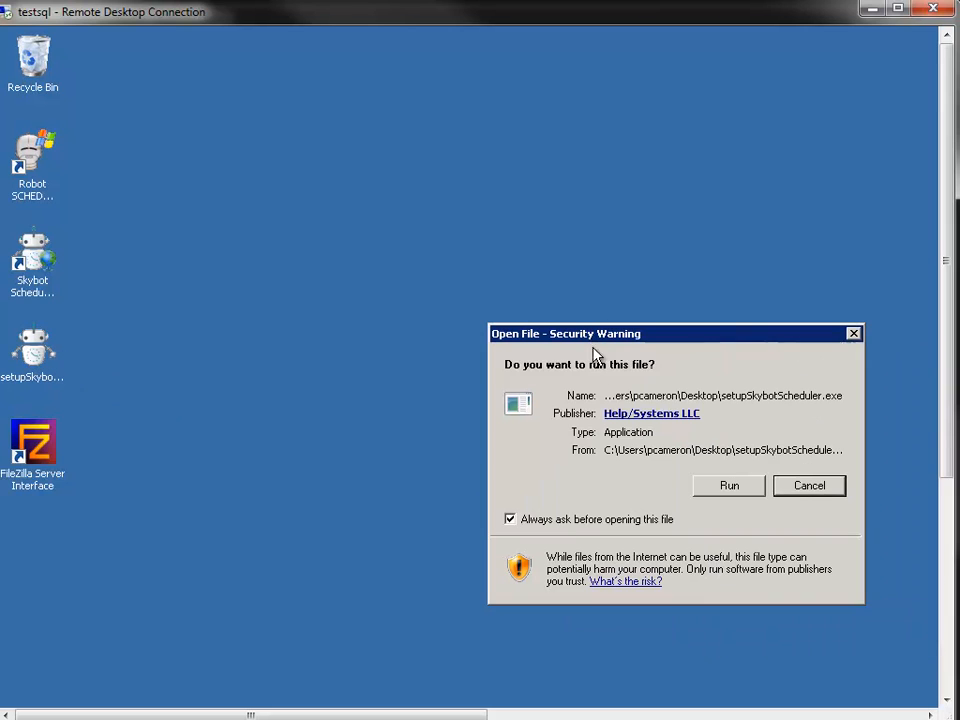
click(736, 490)
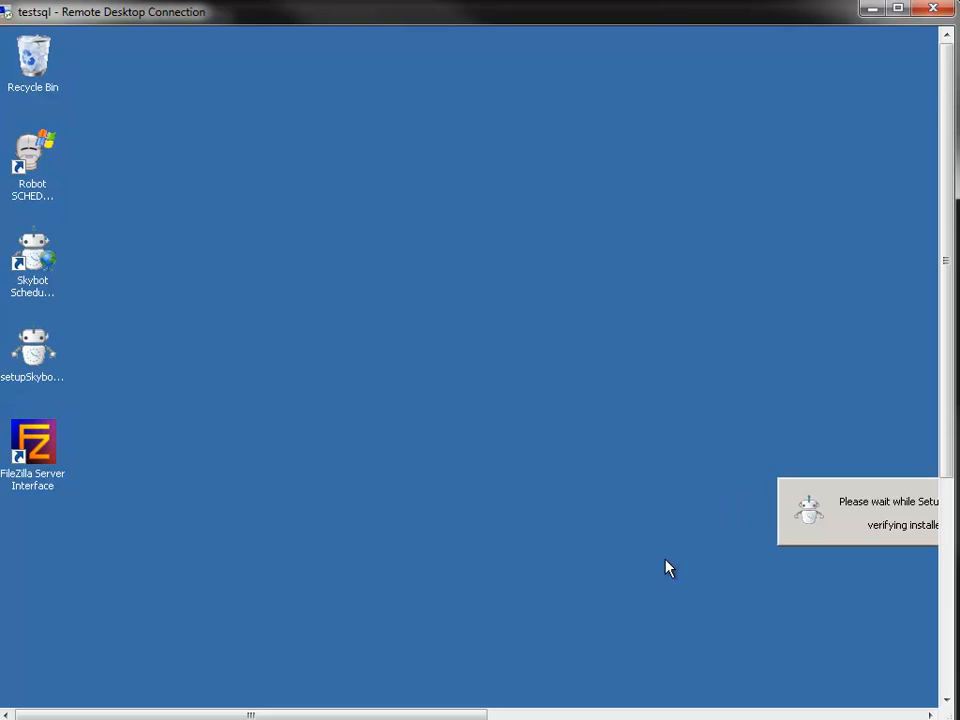
drag(463, 716, 607, 716)
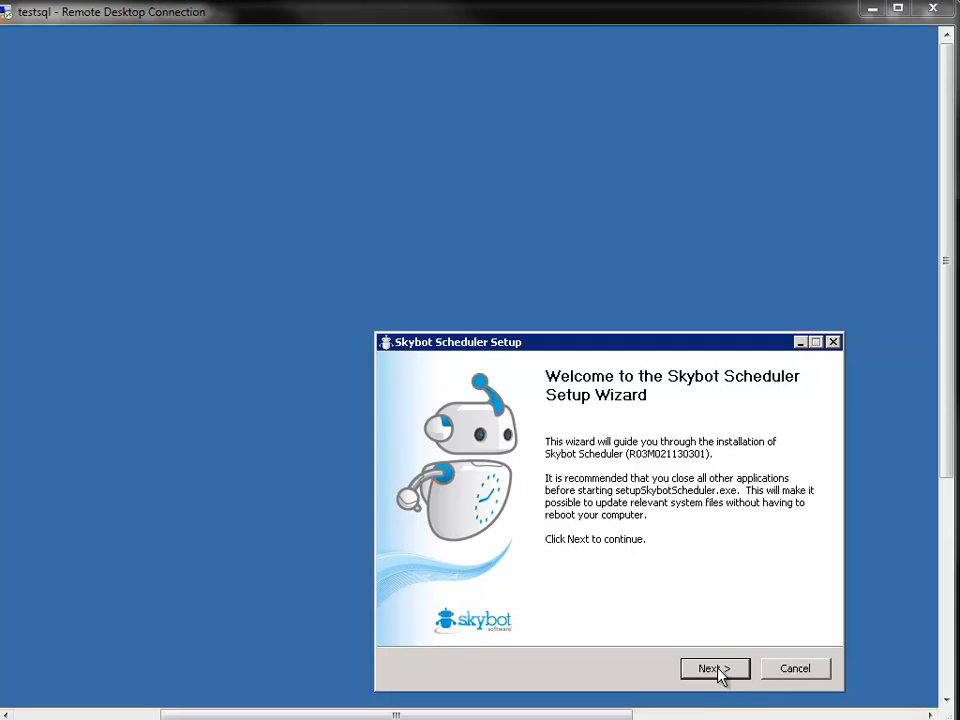
click(715, 669)
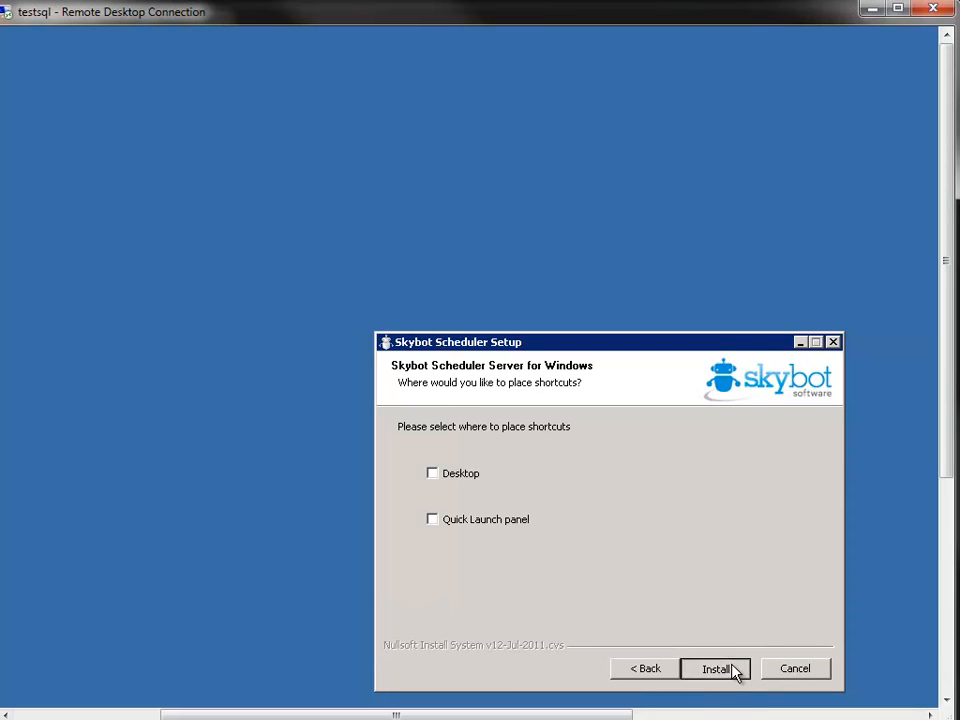
click(733, 669)
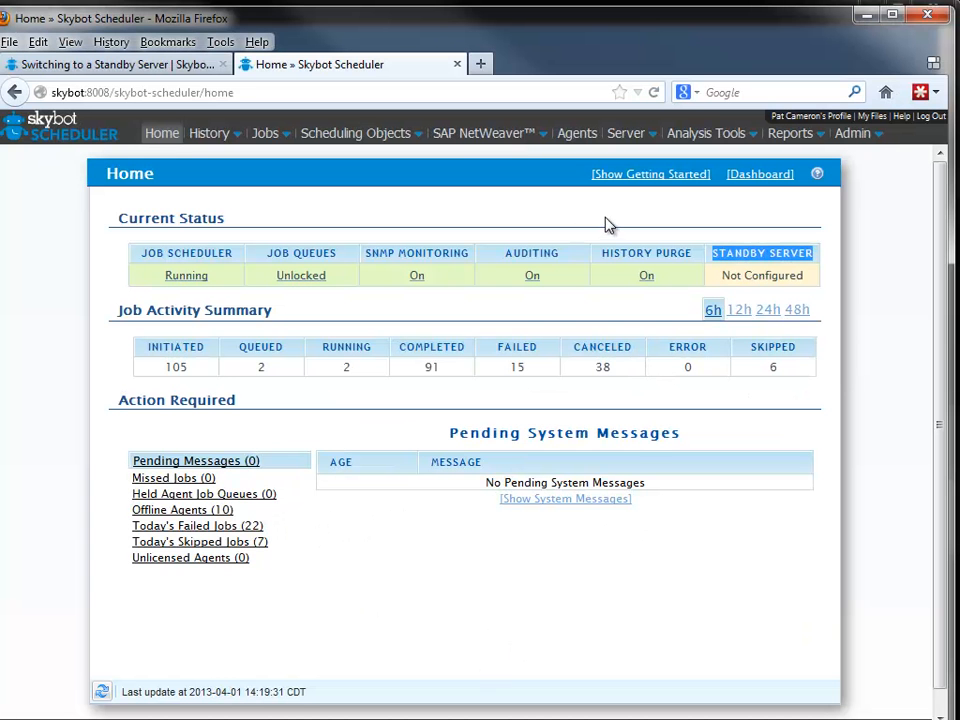
- In Firefox, open the master server's Server Properties and examine its IP address, hostname and listen port
click(853, 133)
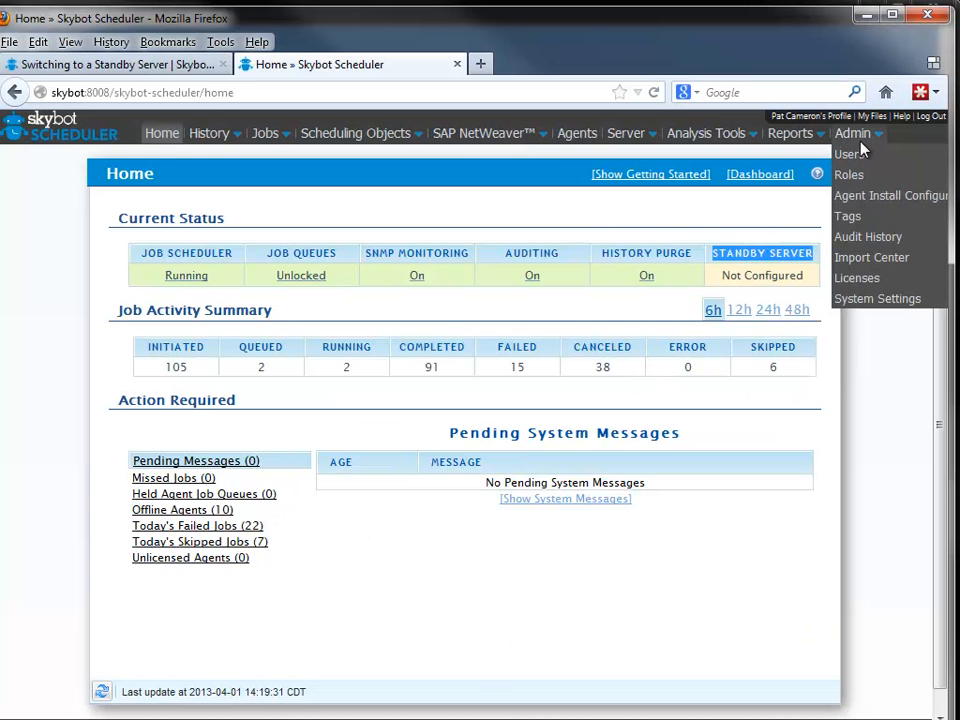
click(628, 135)
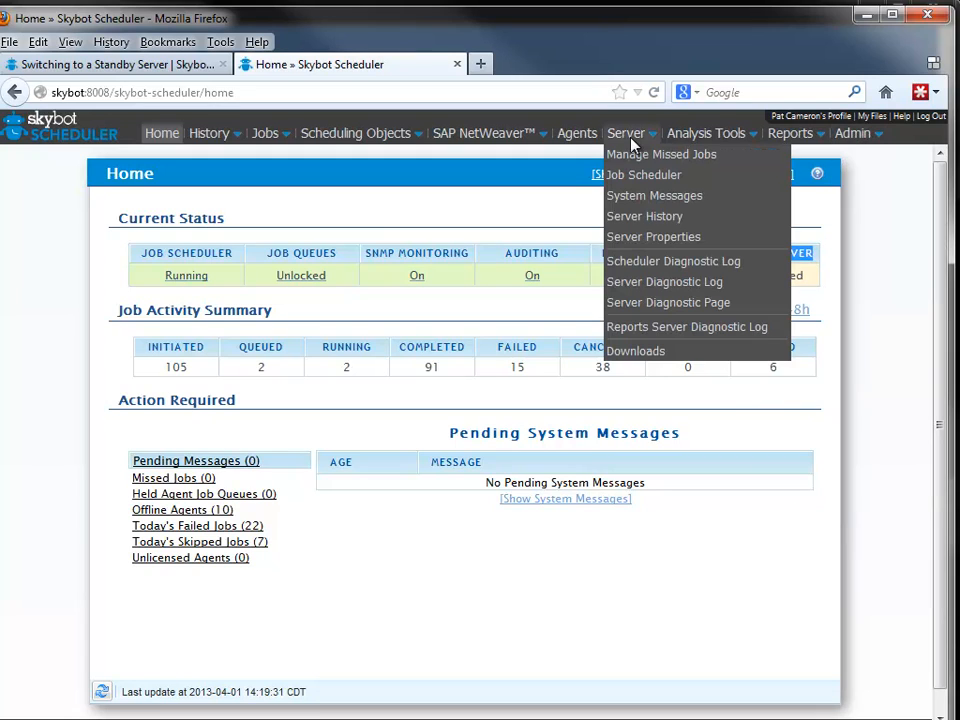
click(640, 242)
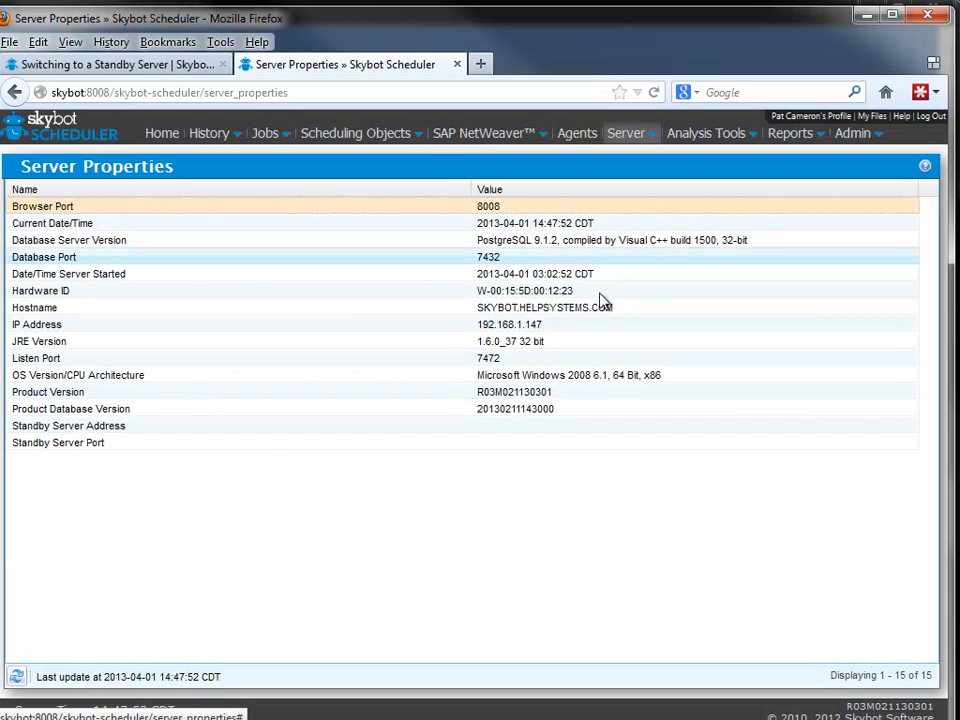
click(506, 325)
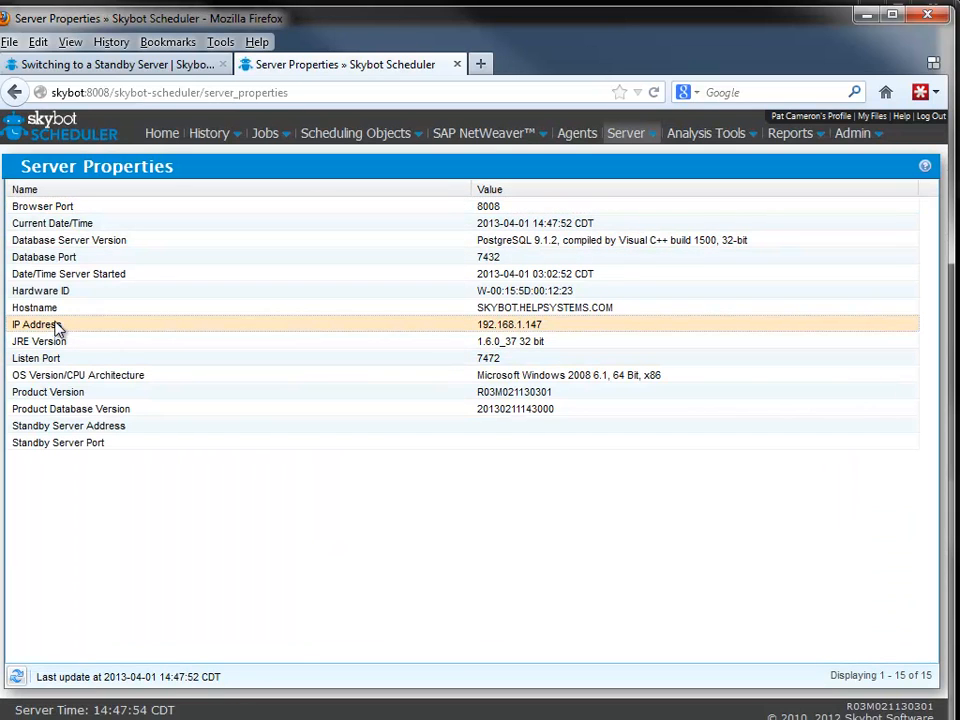
click(100, 310)
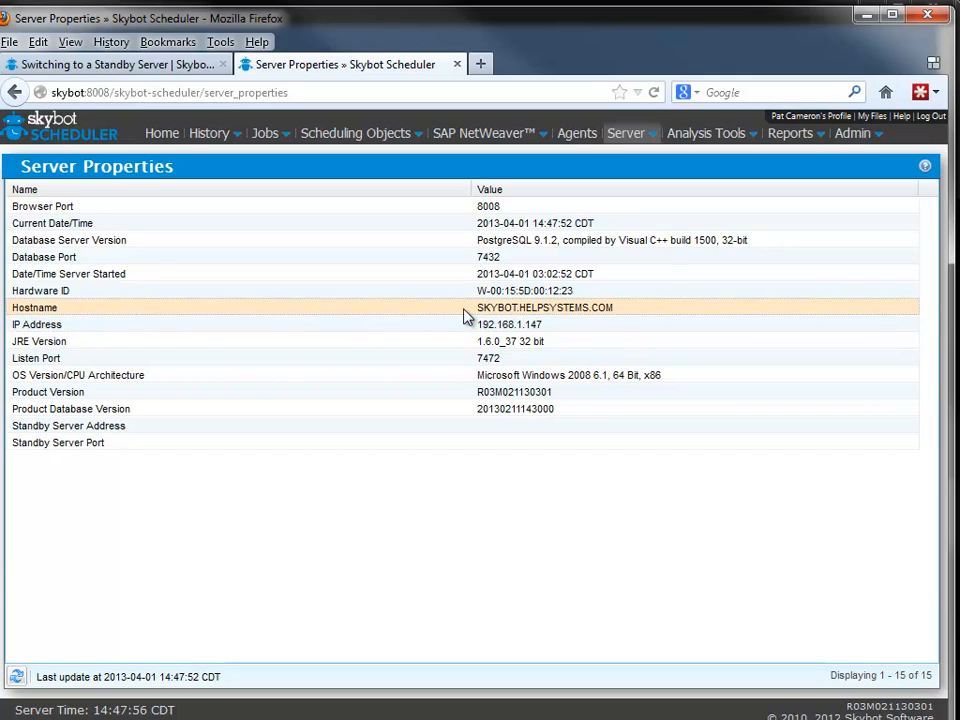
click(450, 360)
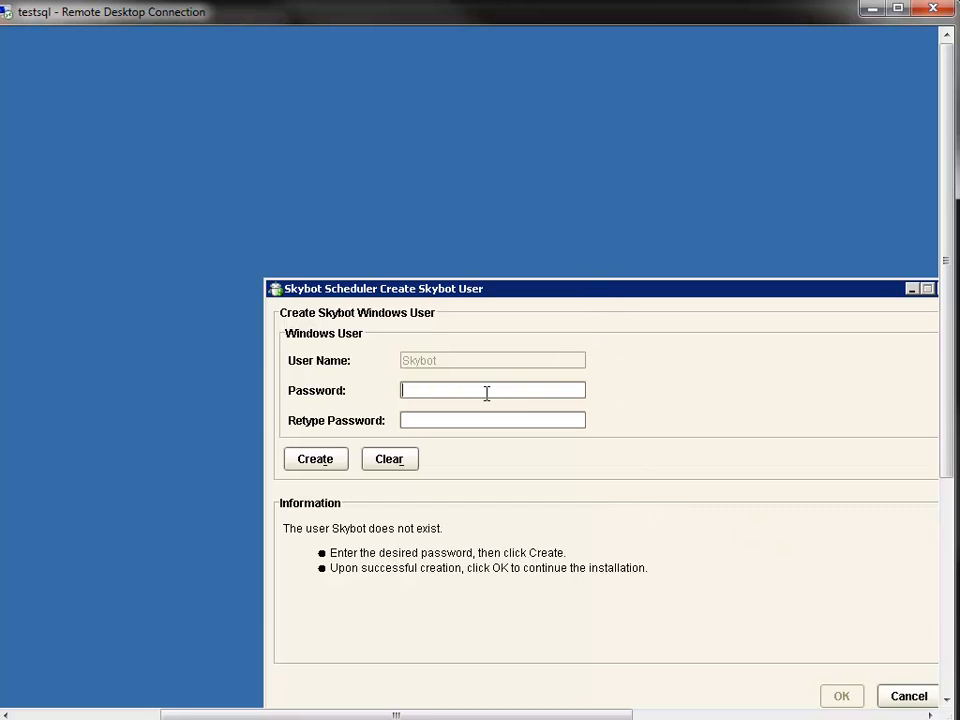
- In the remote session's installer, create the Skybot Windows user by entering and retyping its password, and continue the installation
text(********)
key(Tab)
text(********)
click(328, 462)
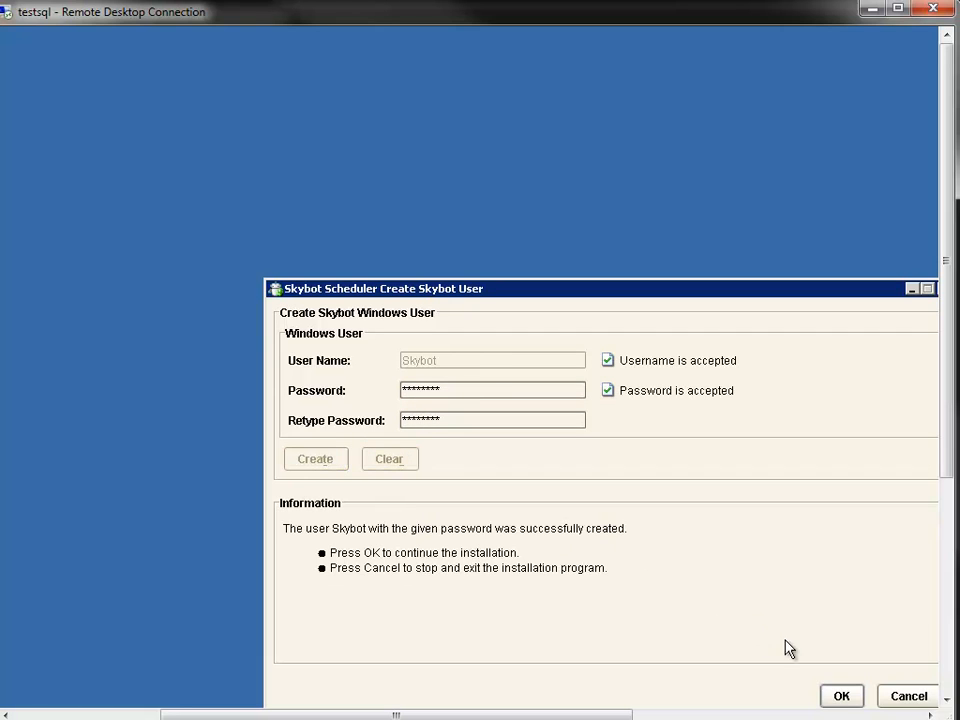
click(841, 696)
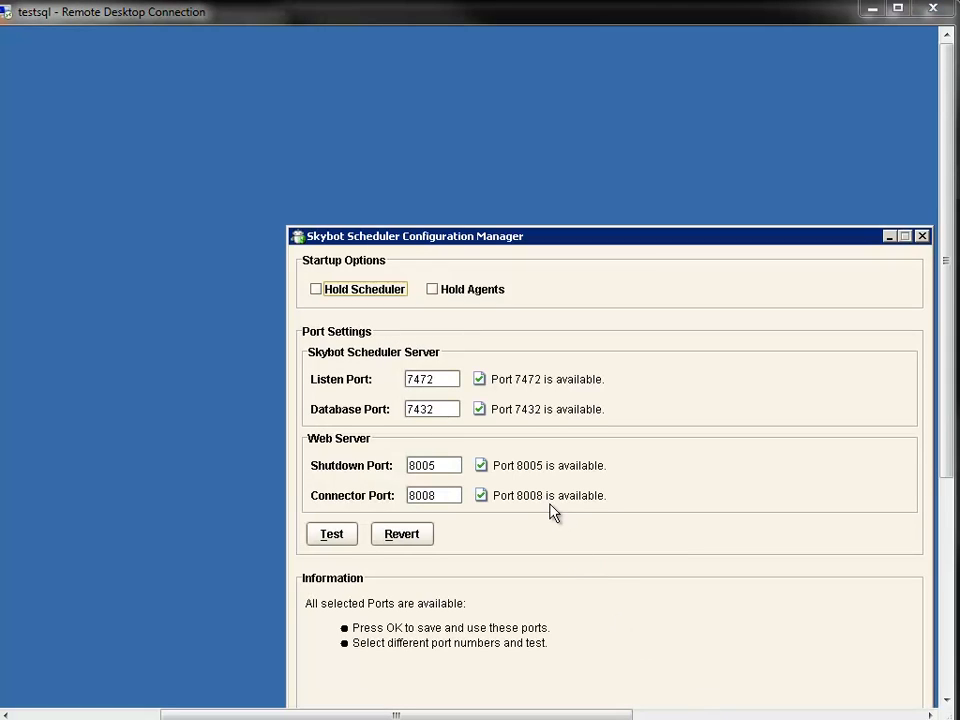
- Accept the default server and web server ports, and finish the Skybot Scheduler setup without launching the browser
drag(585, 240, 516, 184)
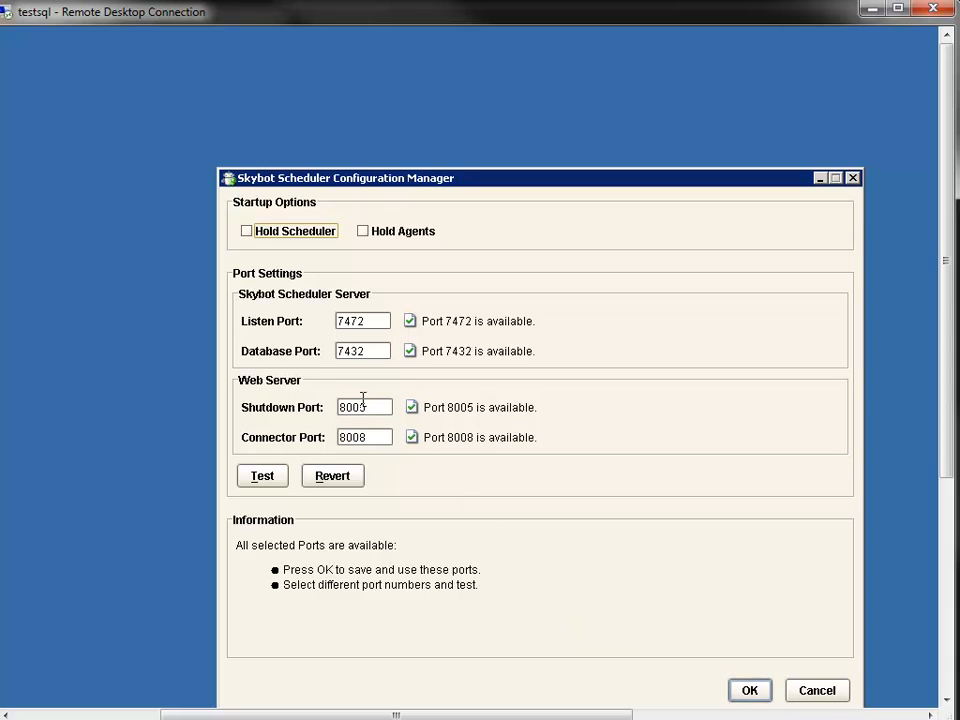
click(750, 691)
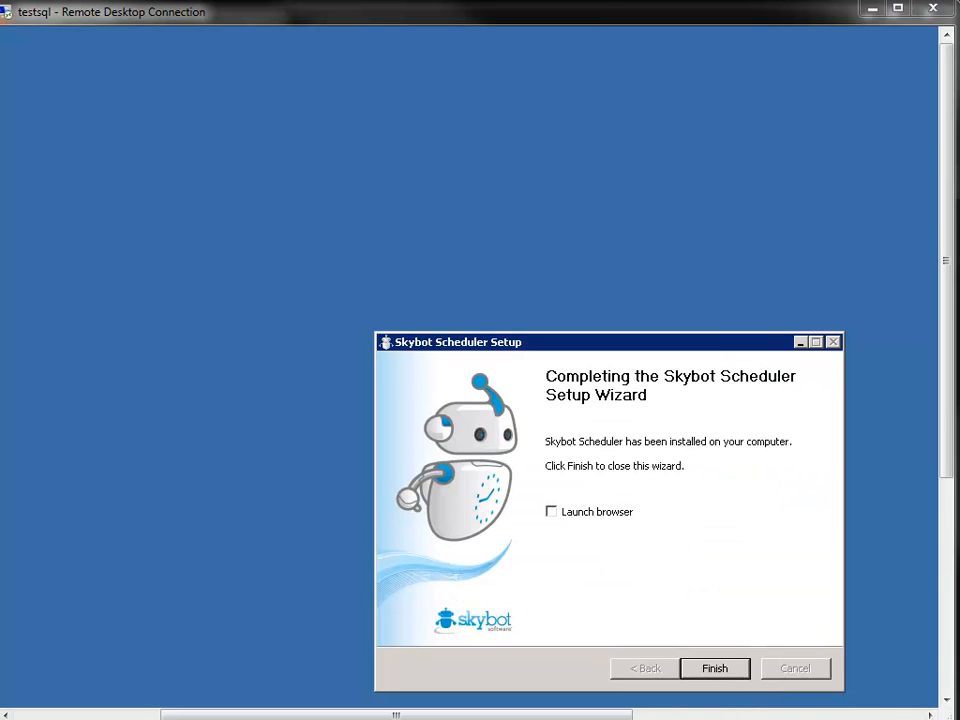
click(715, 670)
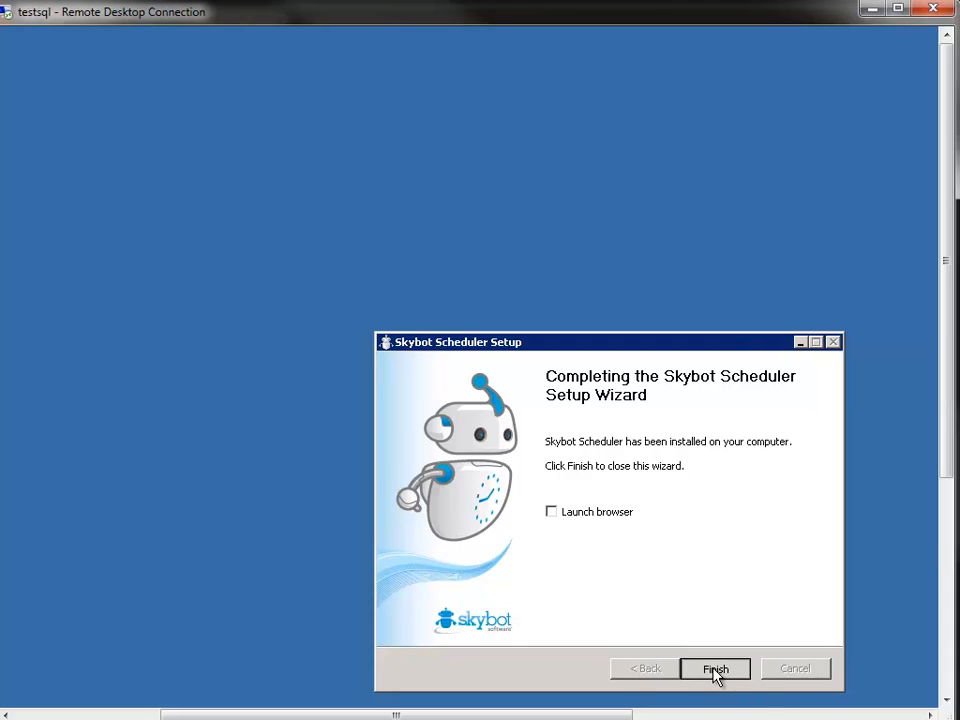
- Open Windows Explorer at C:\Program Files (x86)\Skybot\Skybot Scheduler and select the masterToStandby application
drag(606, 713, 439, 711)
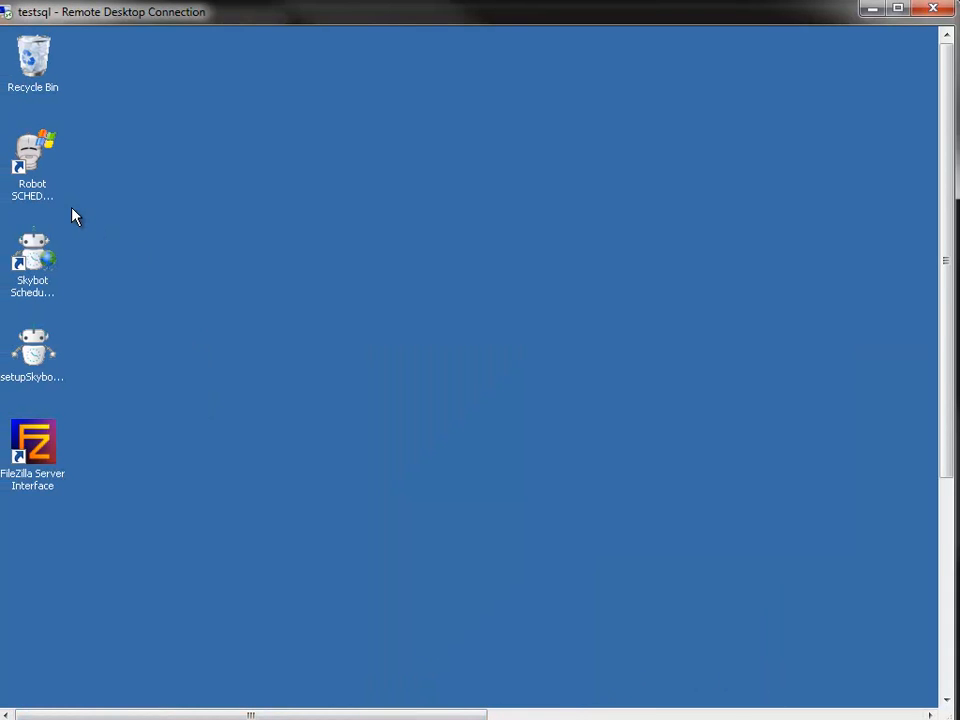
drag(946, 280, 945, 540)
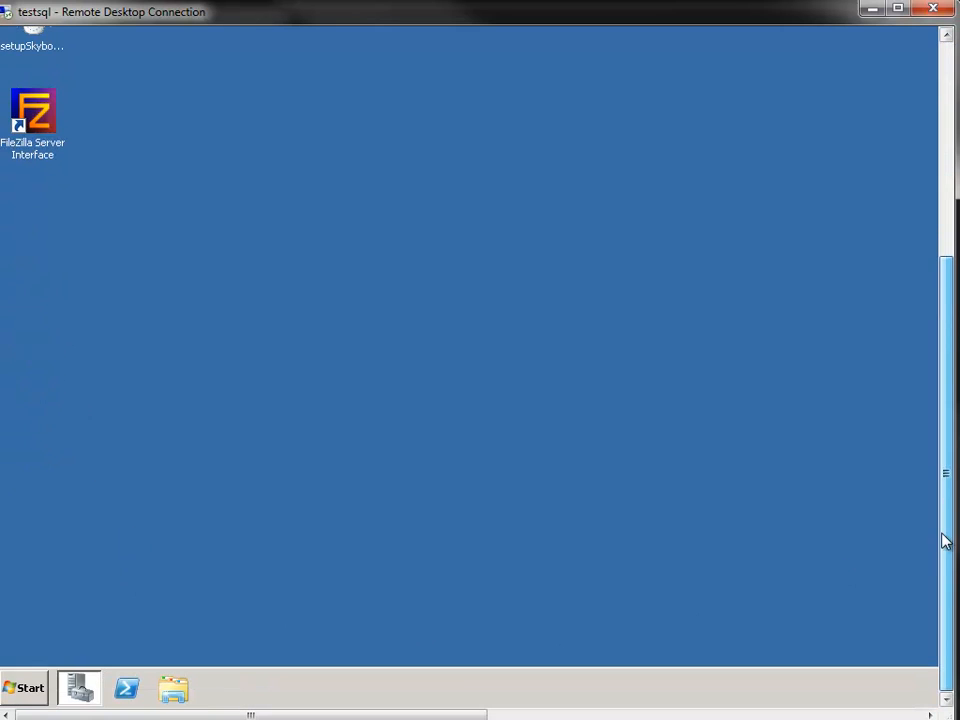
right_click(20, 690)
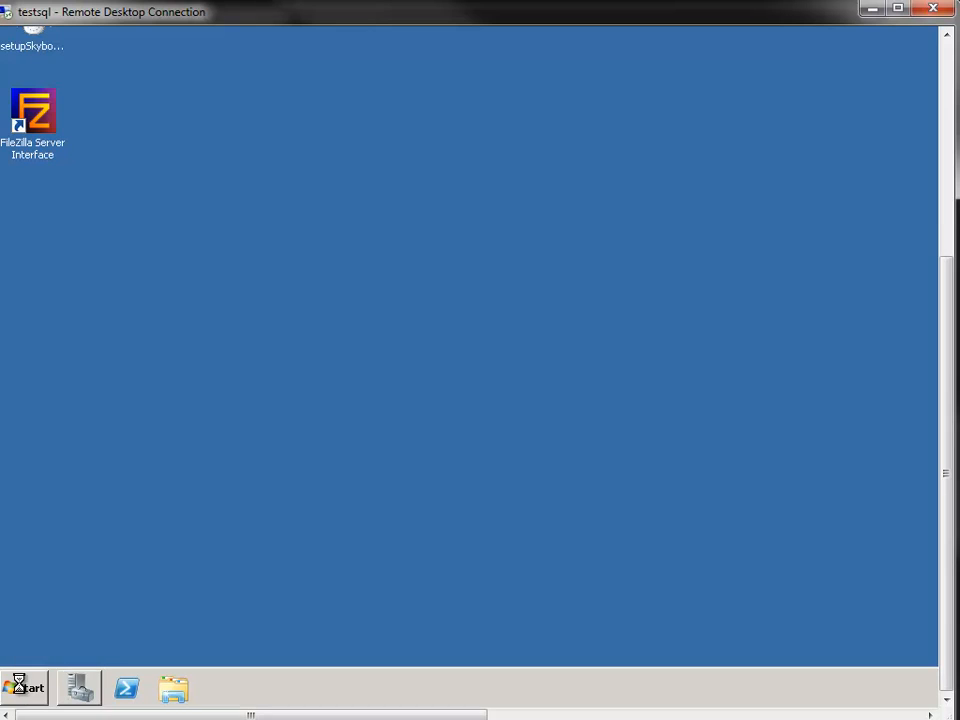
click(60, 671)
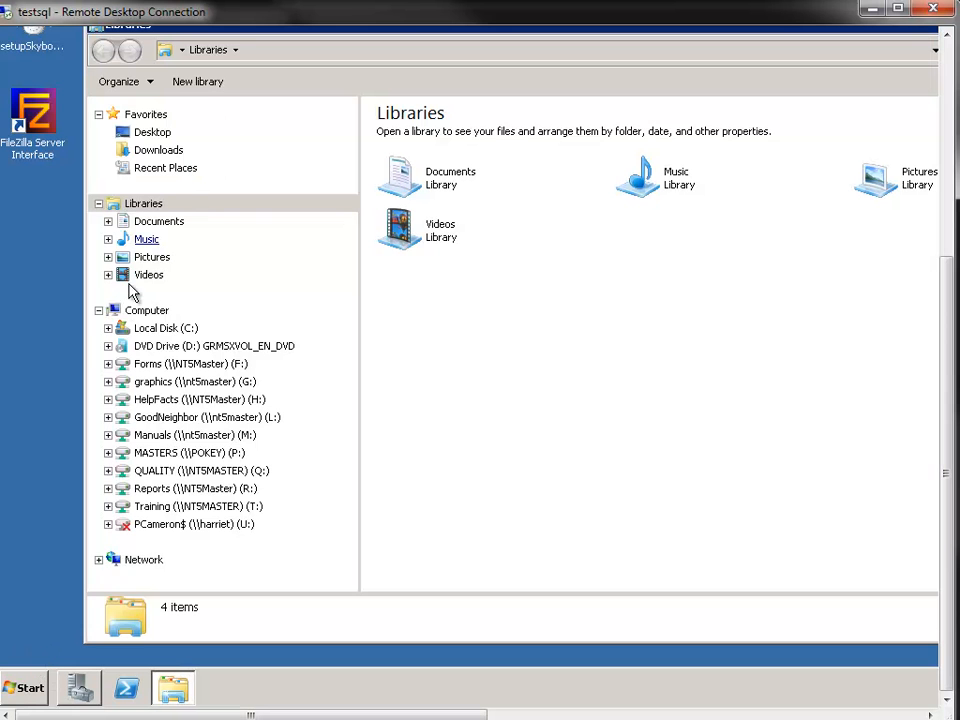
click(108, 329)
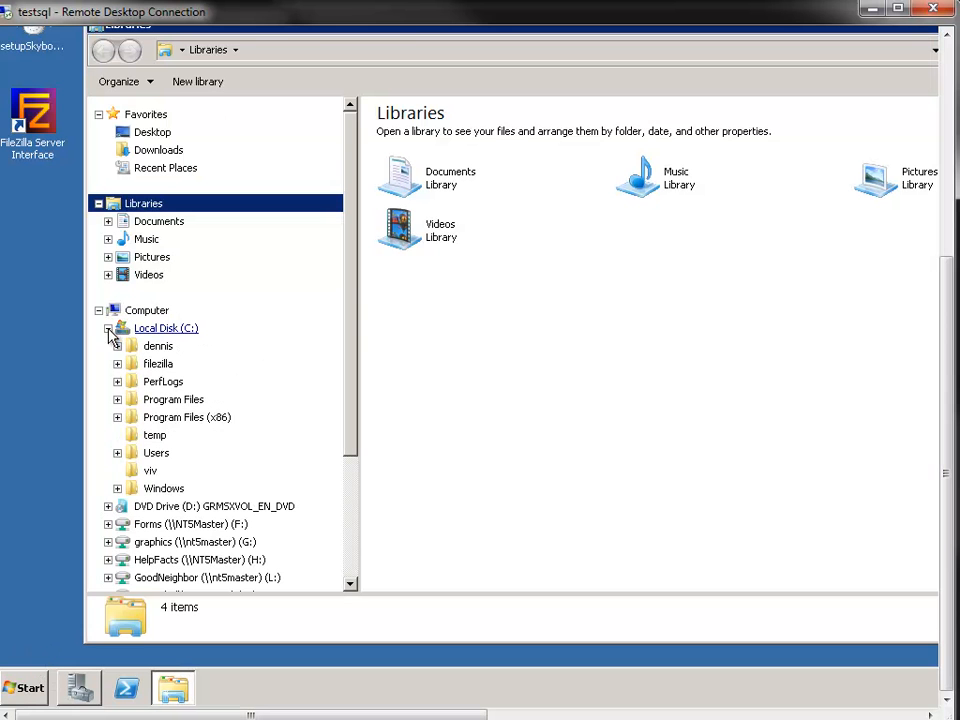
click(118, 418)
click(170, 498)
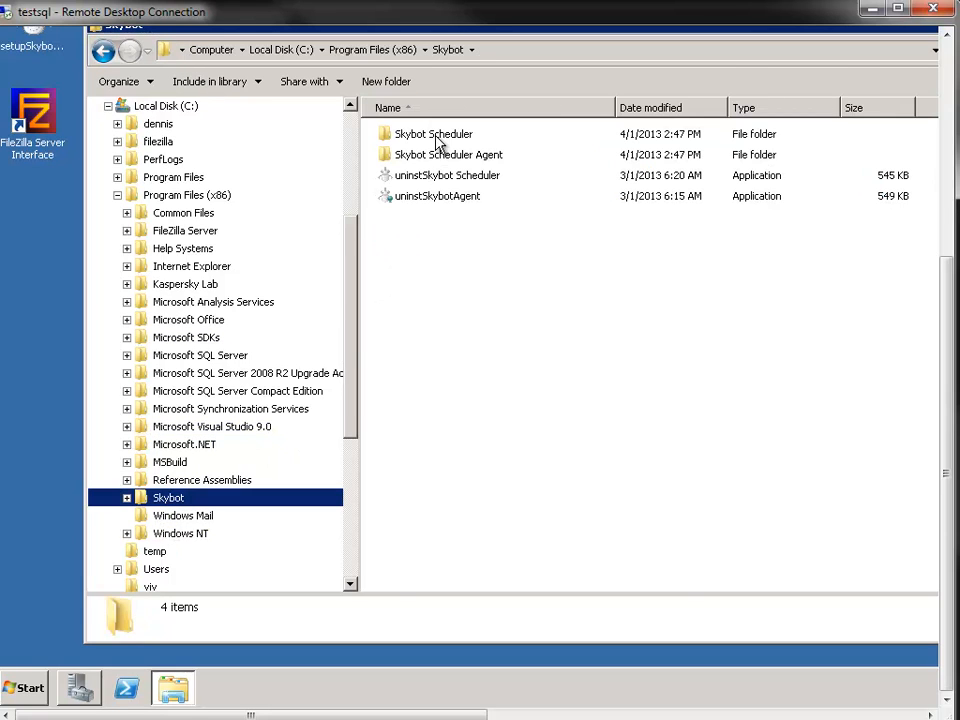
double_click(437, 138)
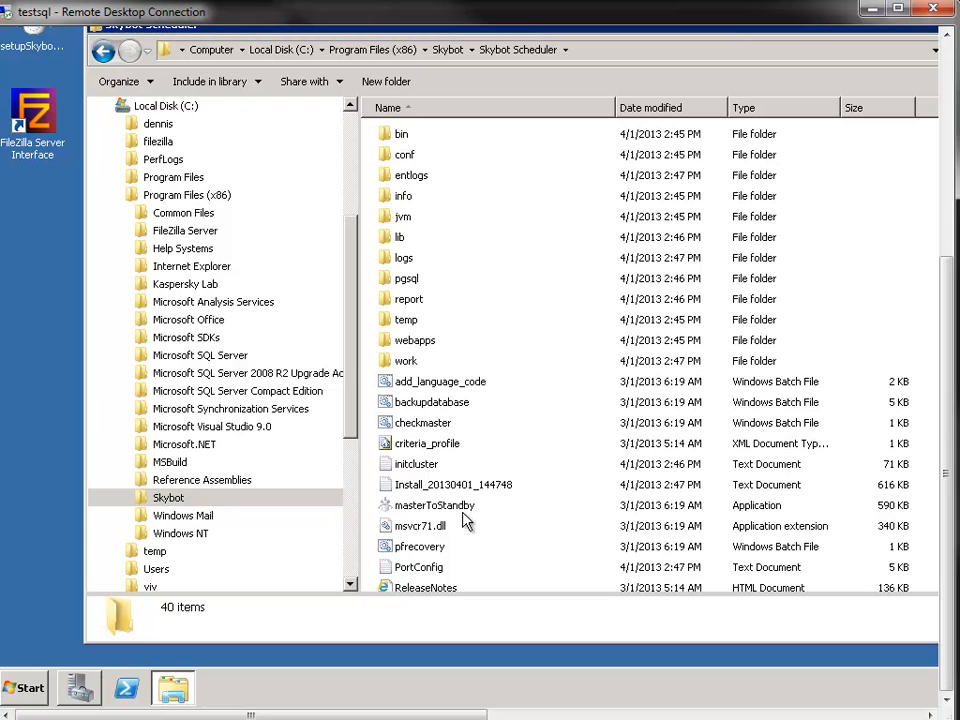
click(437, 511)
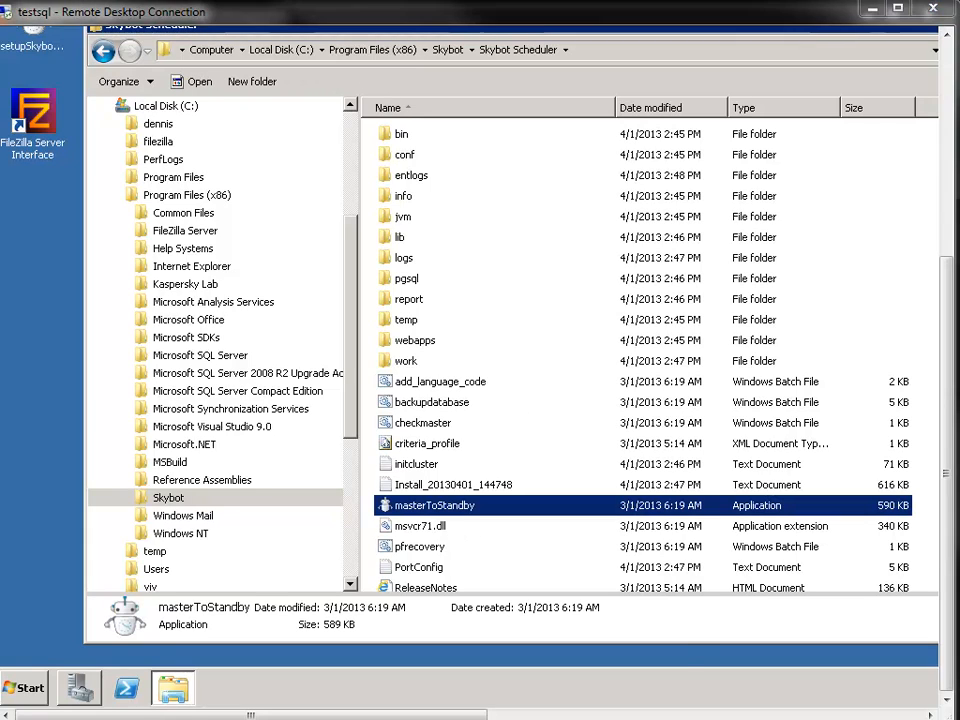
- Switch to the skybot-linux terminal, highlight master2standby.sh in the /opt/skybot/server listing, and minimize the terminal
key(alt+Tab)
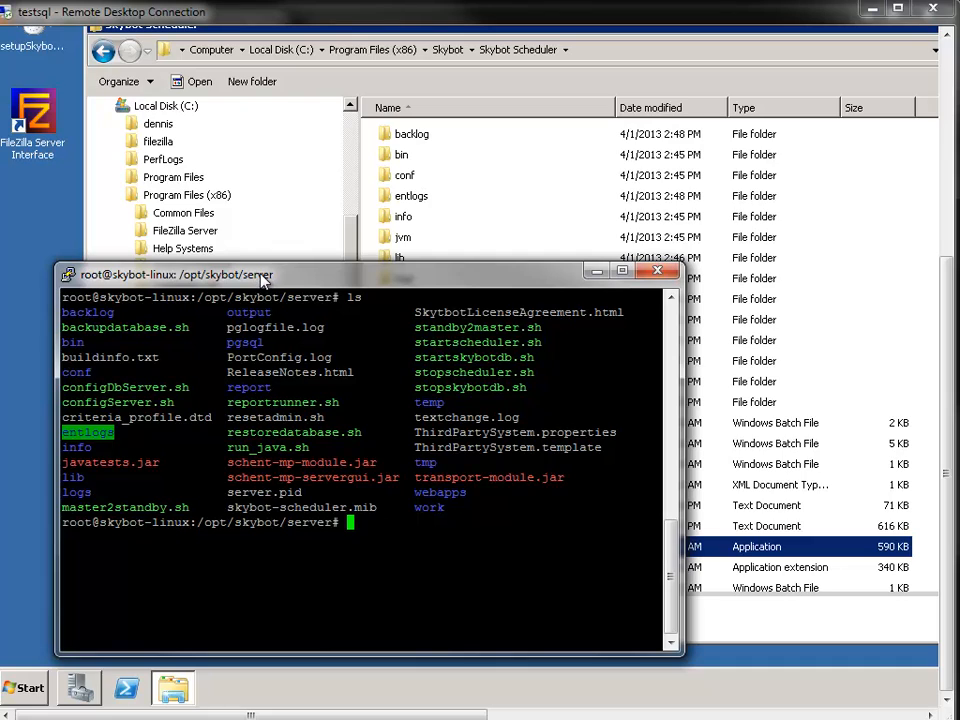
drag(62, 508, 194, 508)
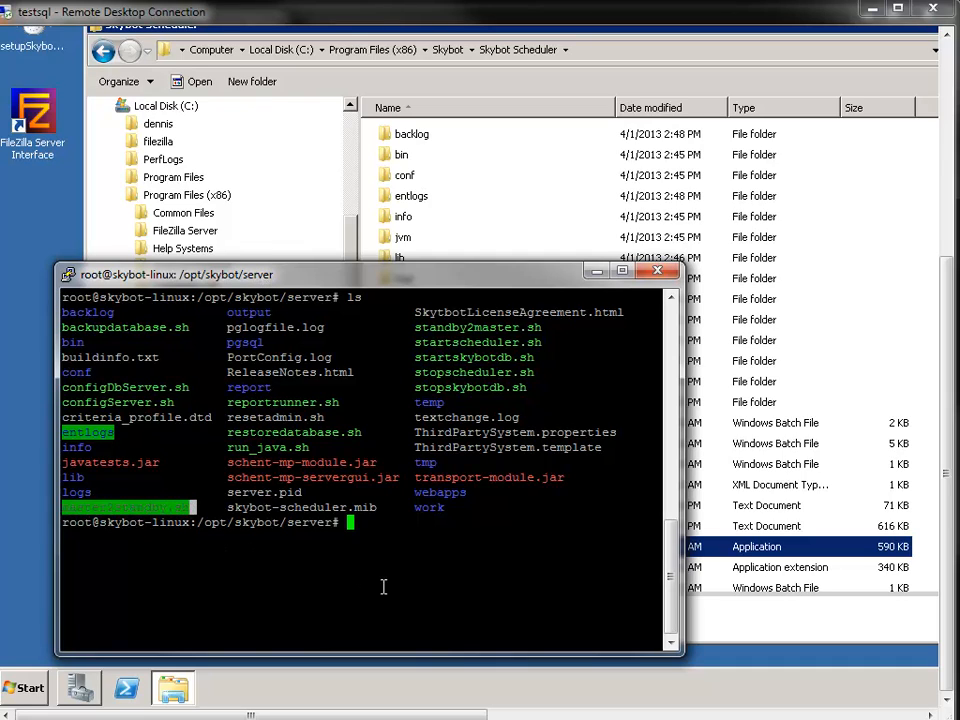
click(596, 271)
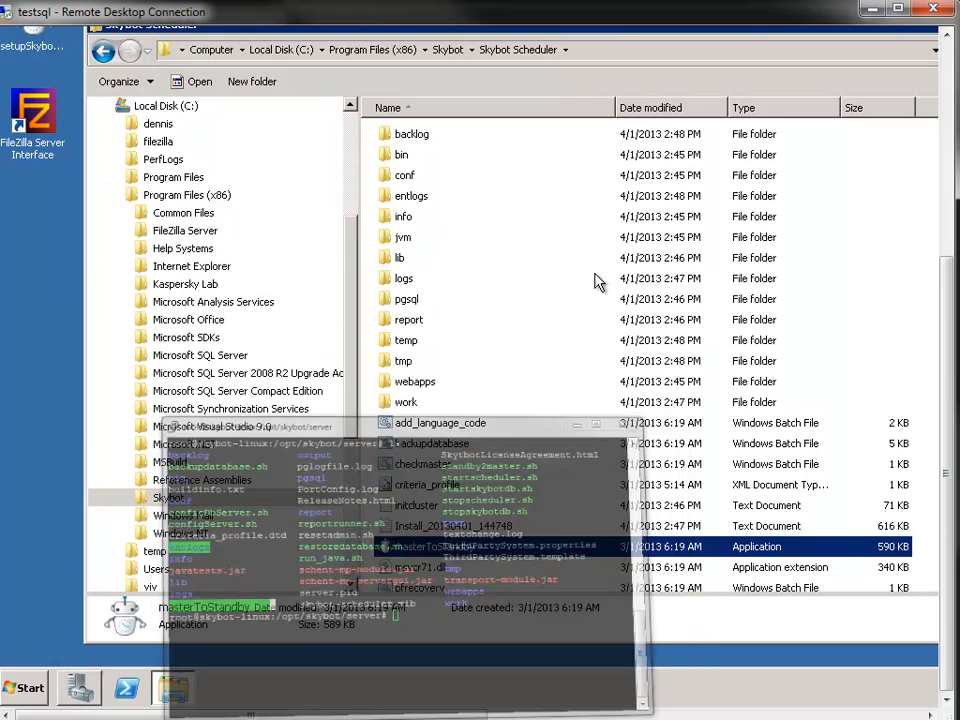
- Launch masterToStandby and proceed past the wizard's welcome page to the master server connection information
double_click(483, 552)
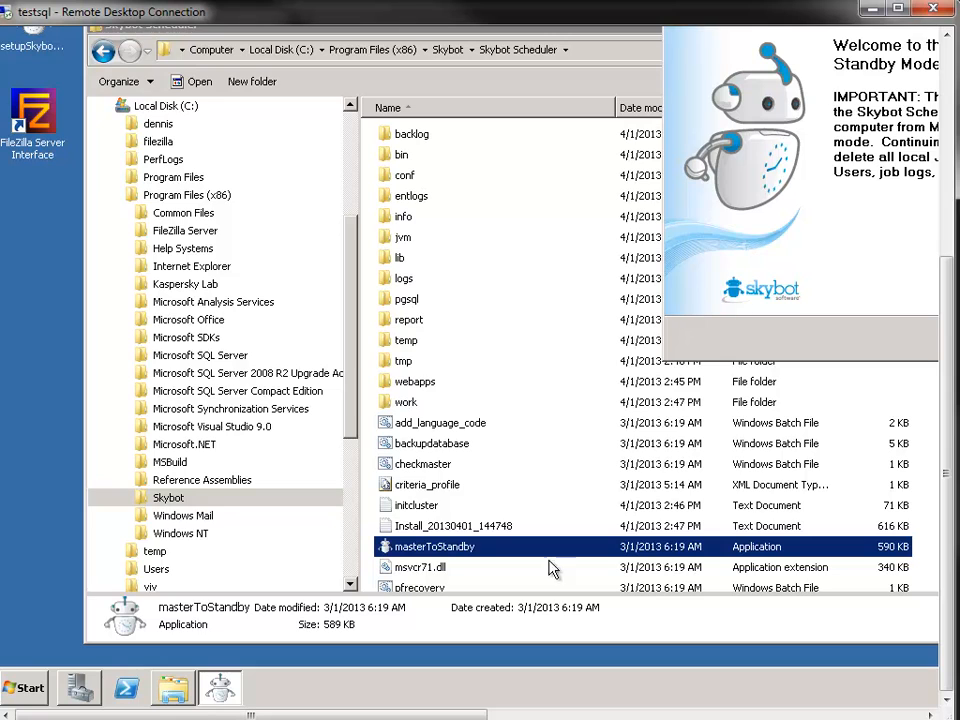
drag(373, 716, 550, 715)
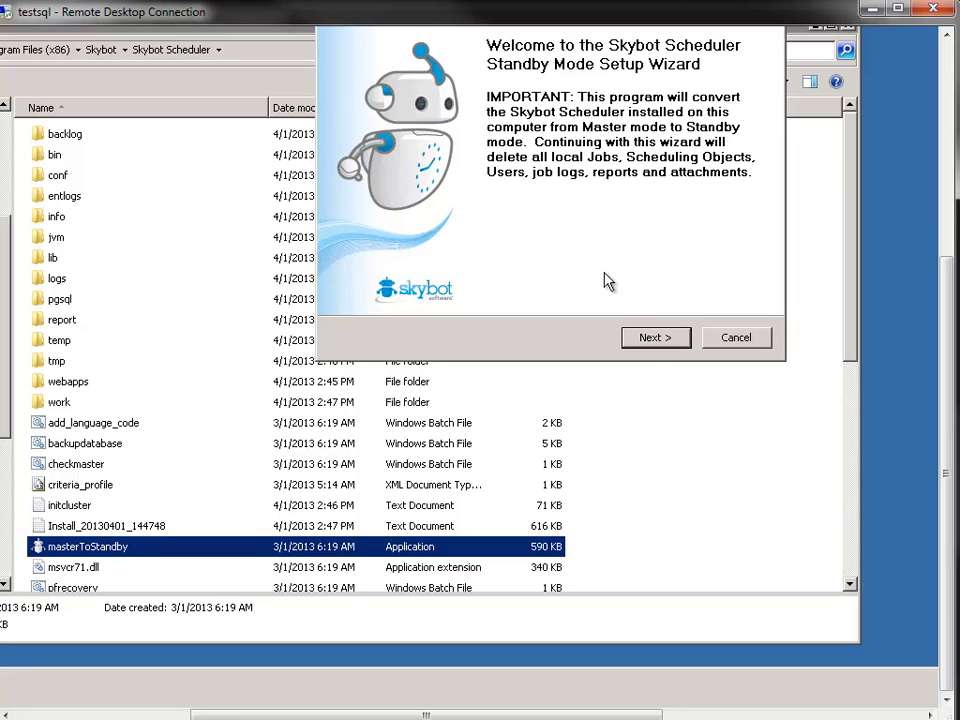
click(655, 340)
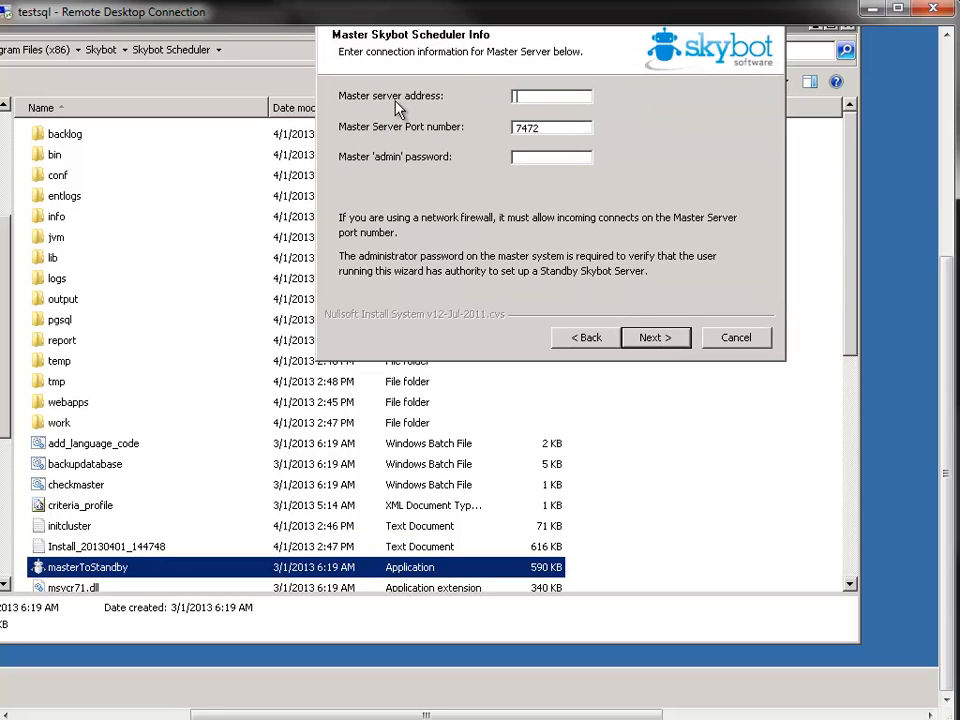
- Set the master server address to skybot, keep port 7472, enter the master admin password, and submit the connection information
text(skybot)
key(Tab)
key(Tab)
text(aaaaaaaaaaa)
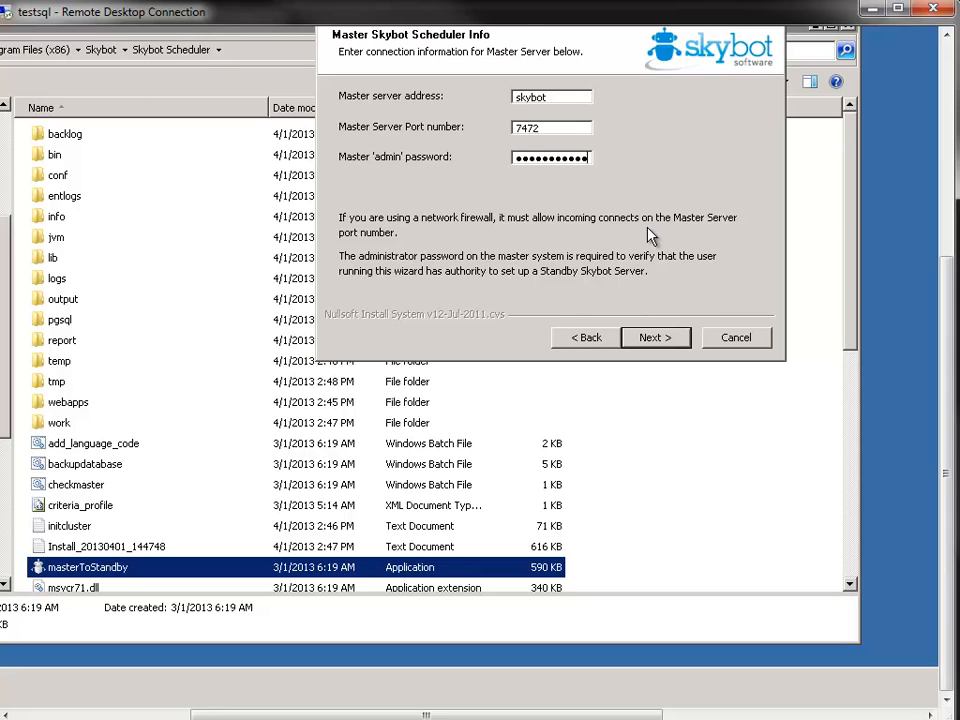
key(Return)
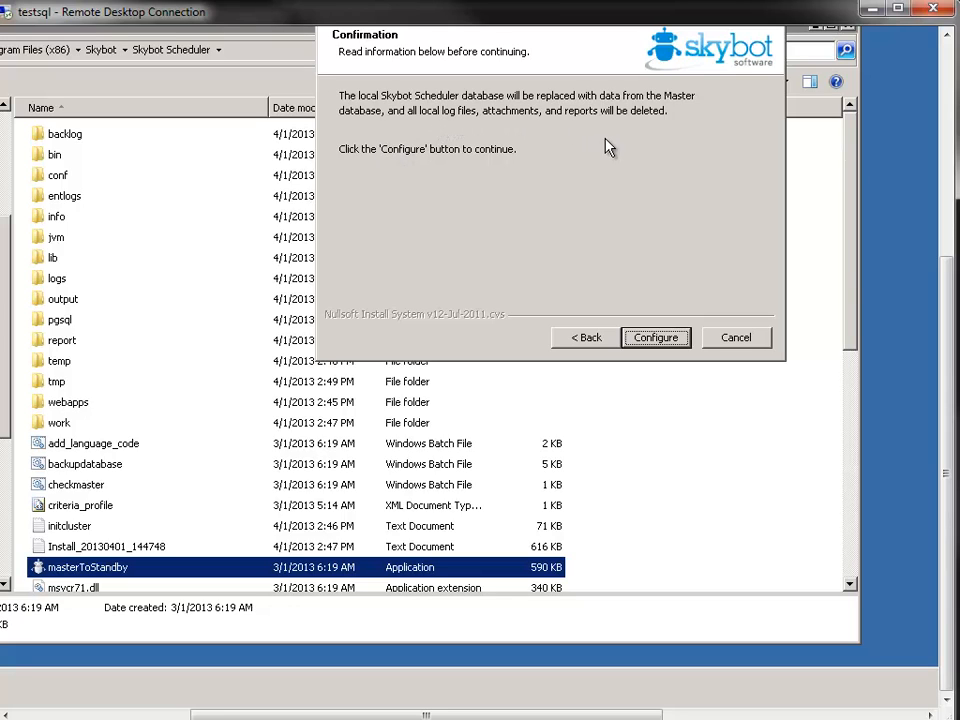
- Run the conversion of this server to standby mode and close the completed wizard
click(656, 342)
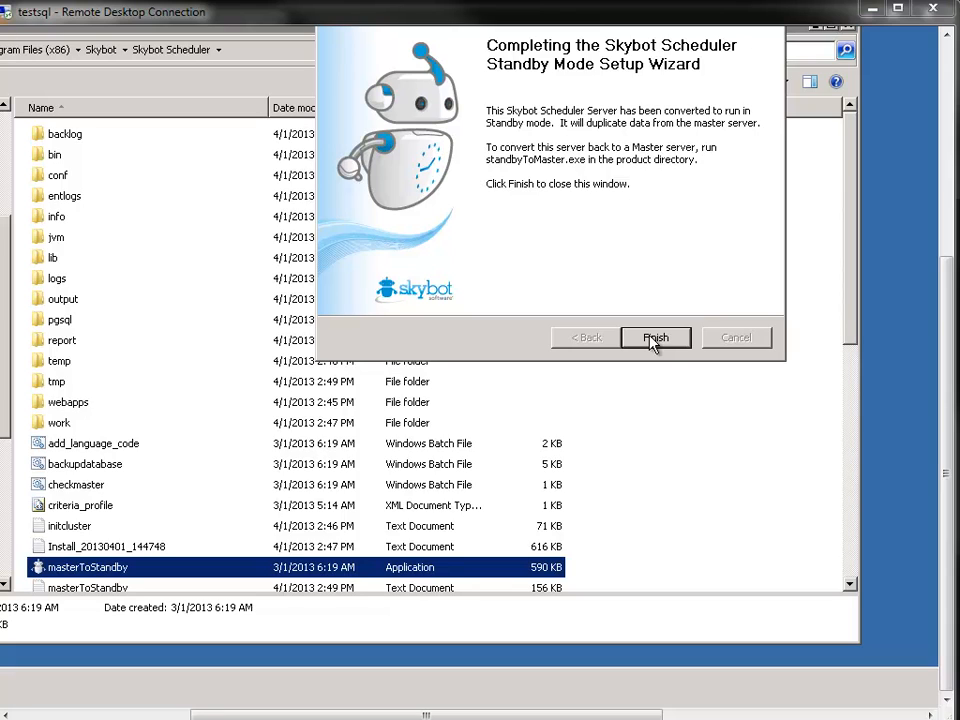
click(655, 338)
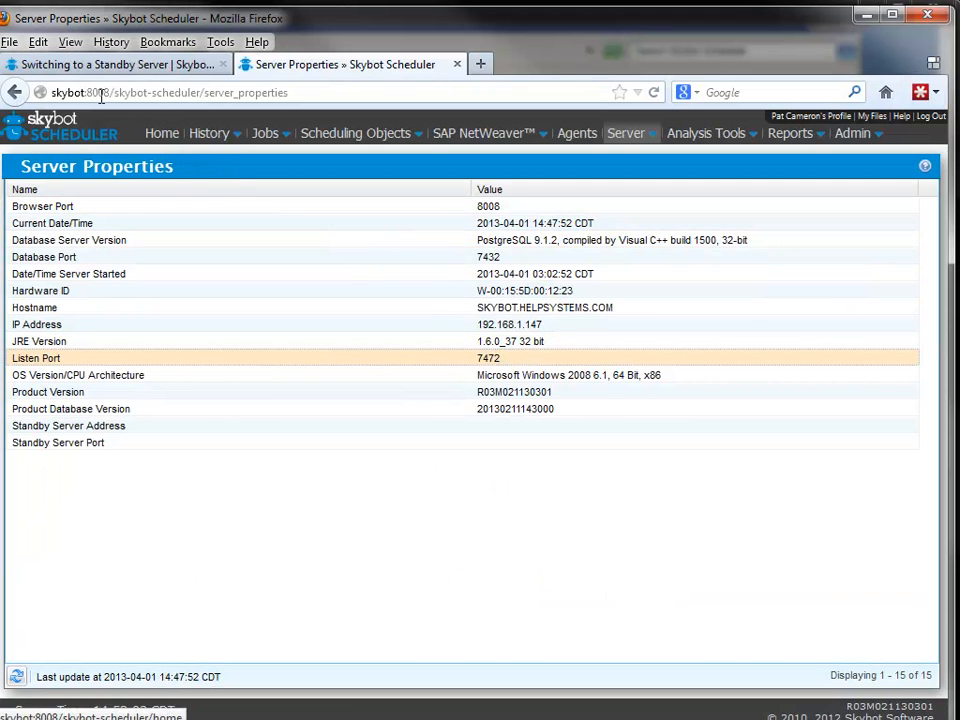
- Highlight the Standby Server address in the master's System Settings, and highlight the Standby Server heading under Current Status on the Home page
mouse_move(620, 138)
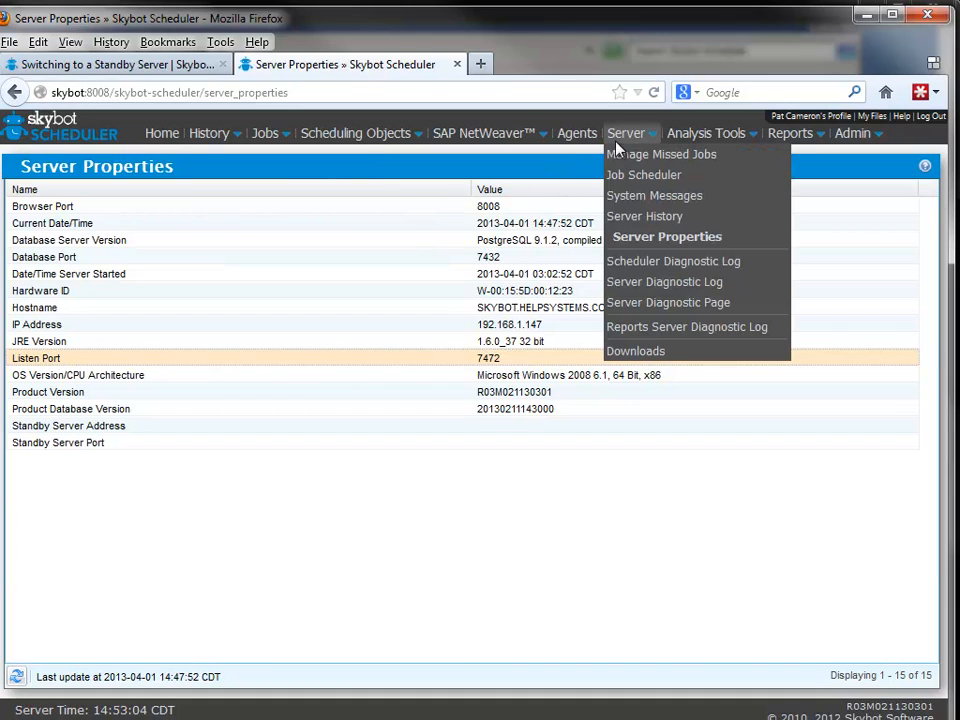
mouse_move(853, 140)
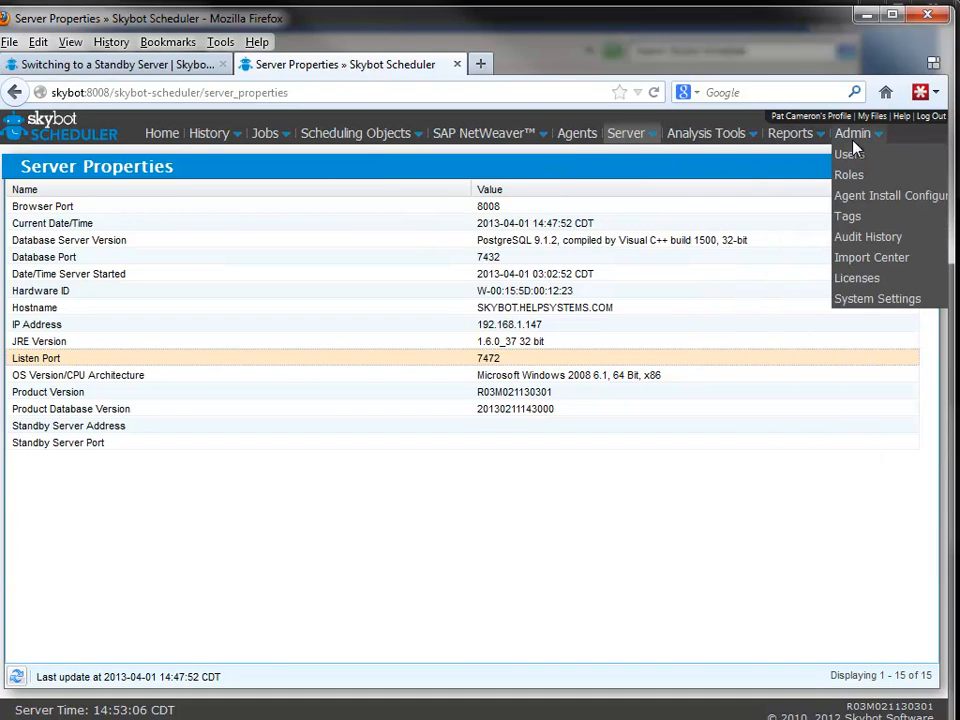
click(865, 301)
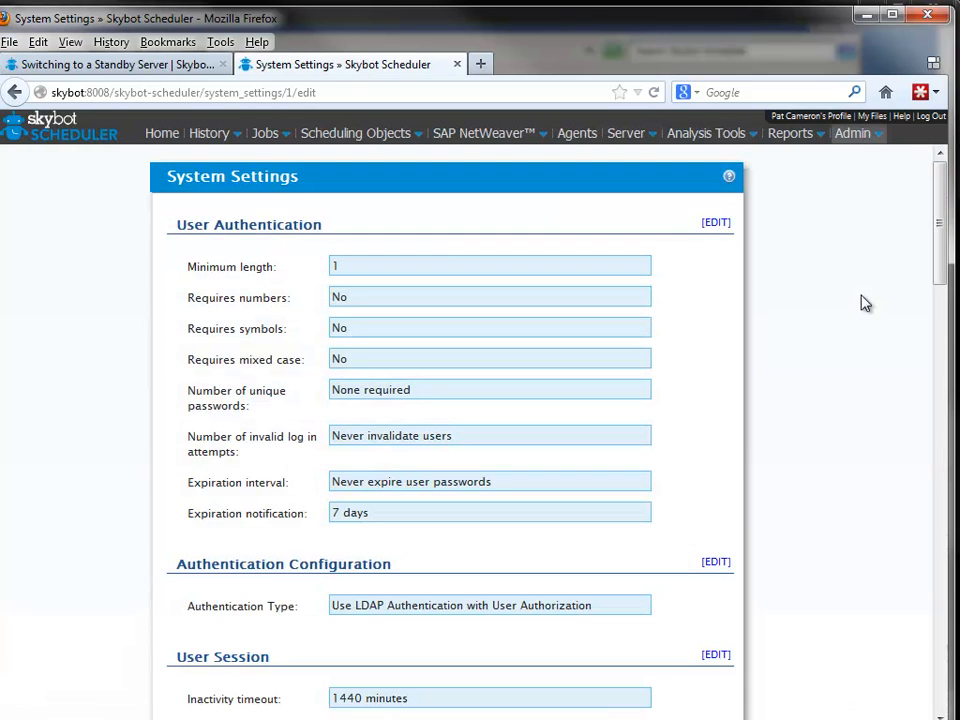
drag(943, 208, 948, 583)
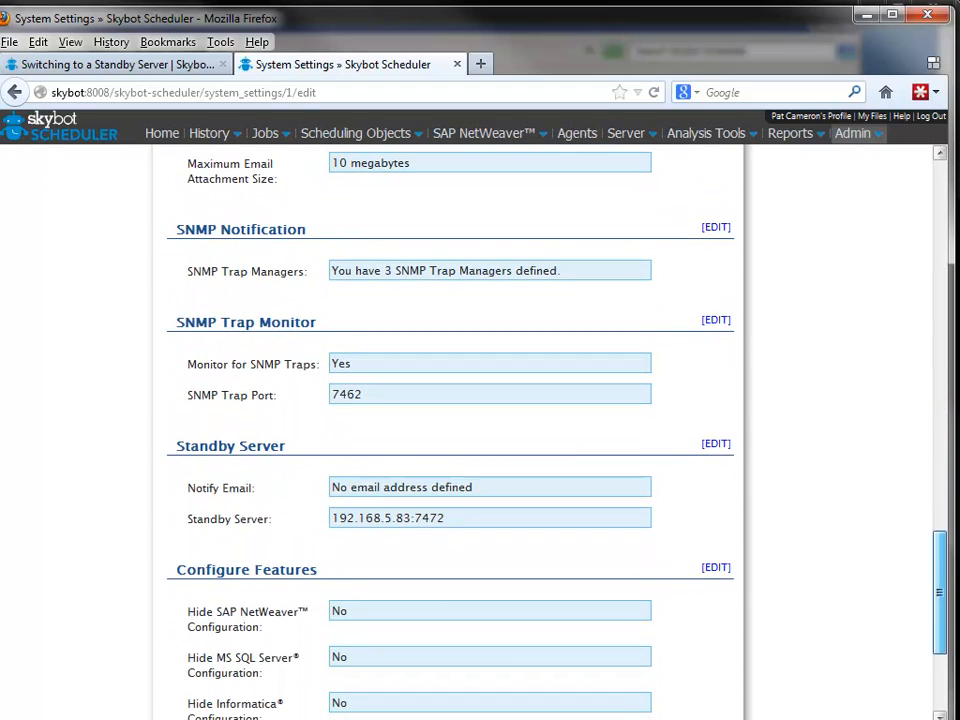
drag(176, 446, 283, 446)
drag(332, 518, 432, 518)
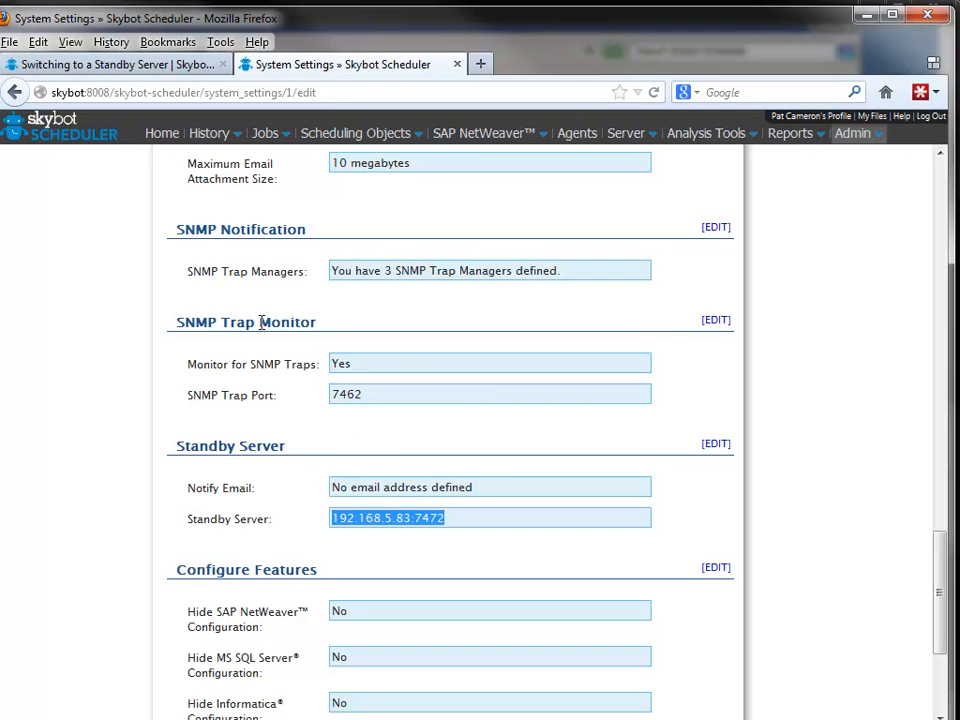
click(163, 136)
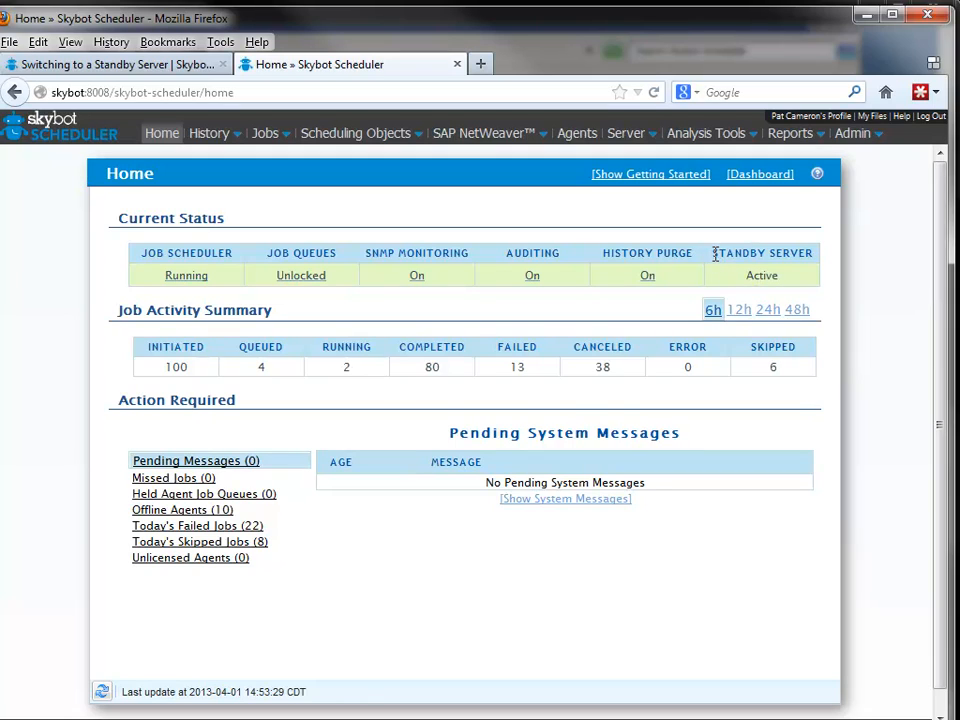
drag(714, 256, 821, 266)
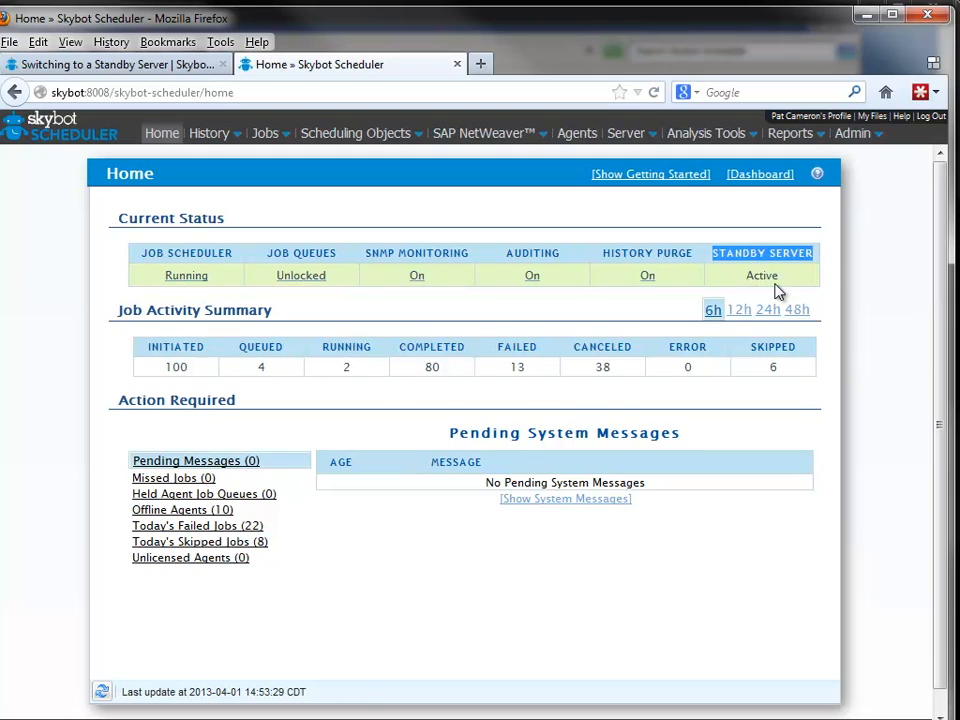
- Open testsql:8008/skybot-scheduler/ in a new browser tab and highlight the Files Replication Requests line on the standby server page
click(481, 65)
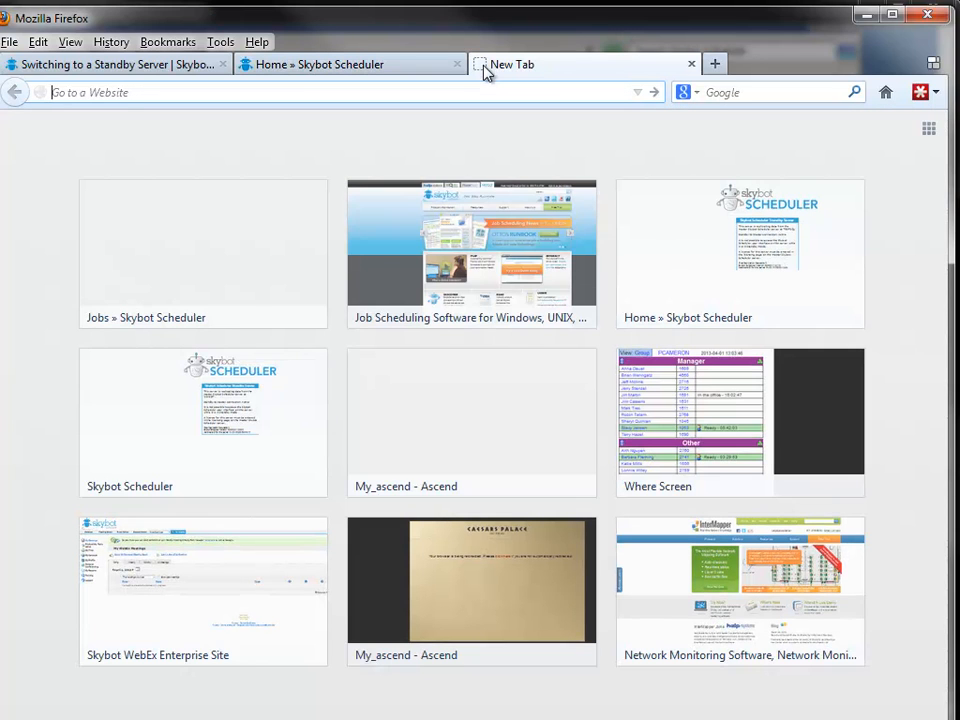
text(s)
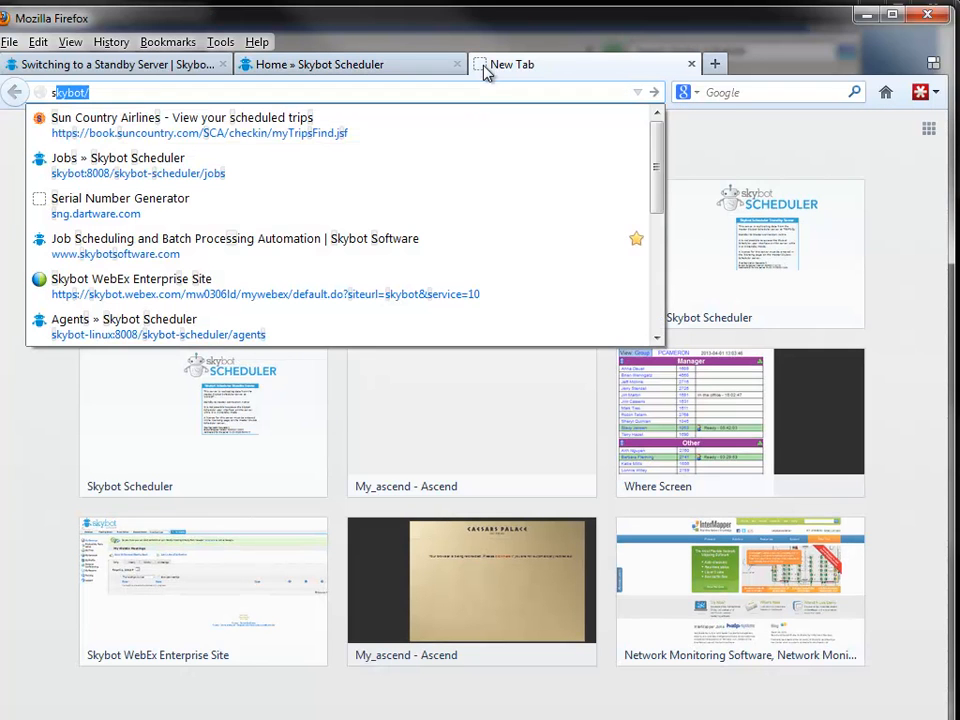
key(BackSpace)
key(BackSpace)
text(testsql/)
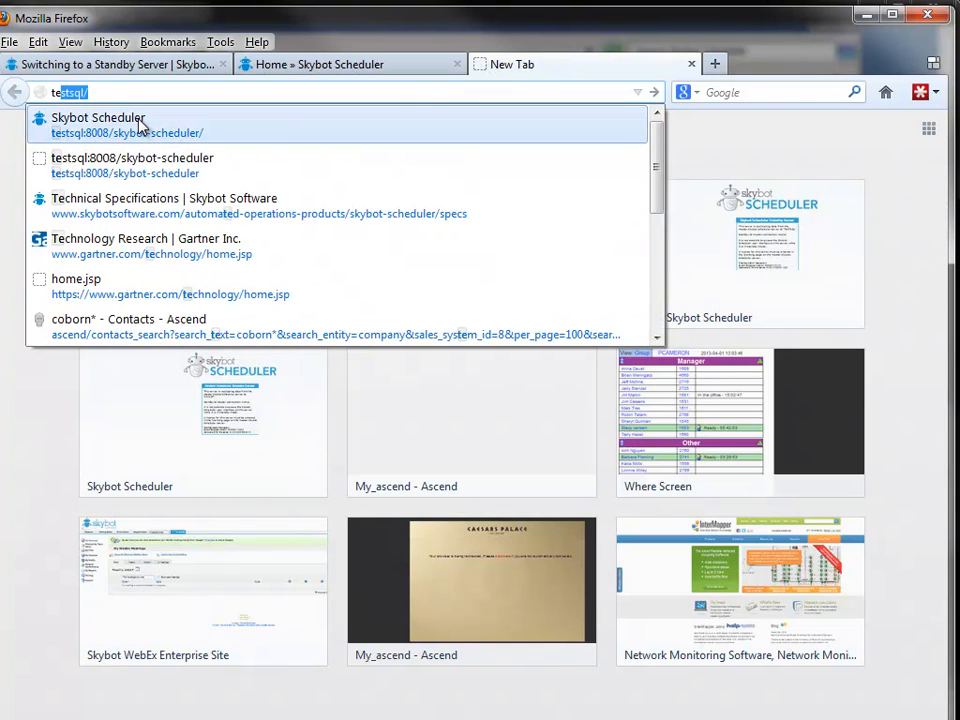
click(140, 125)
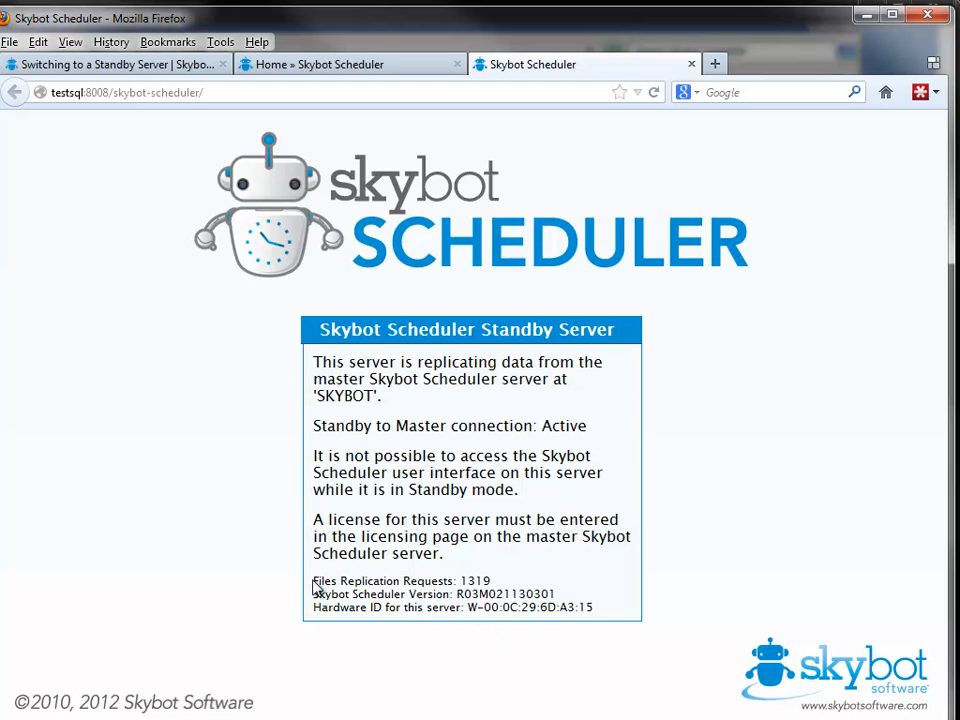
drag(313, 585, 511, 588)
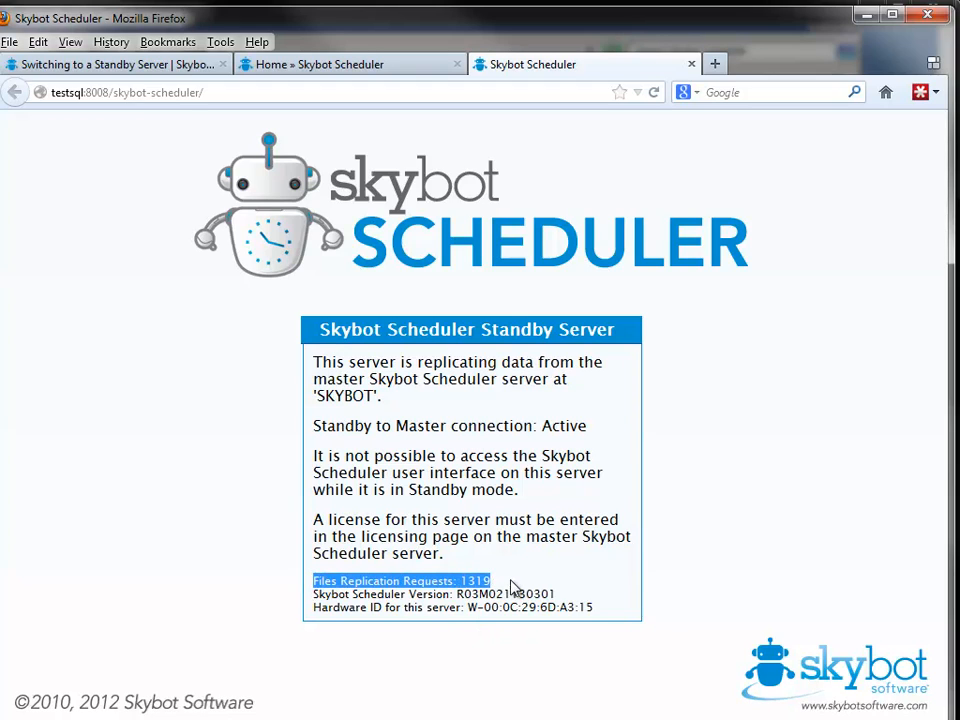